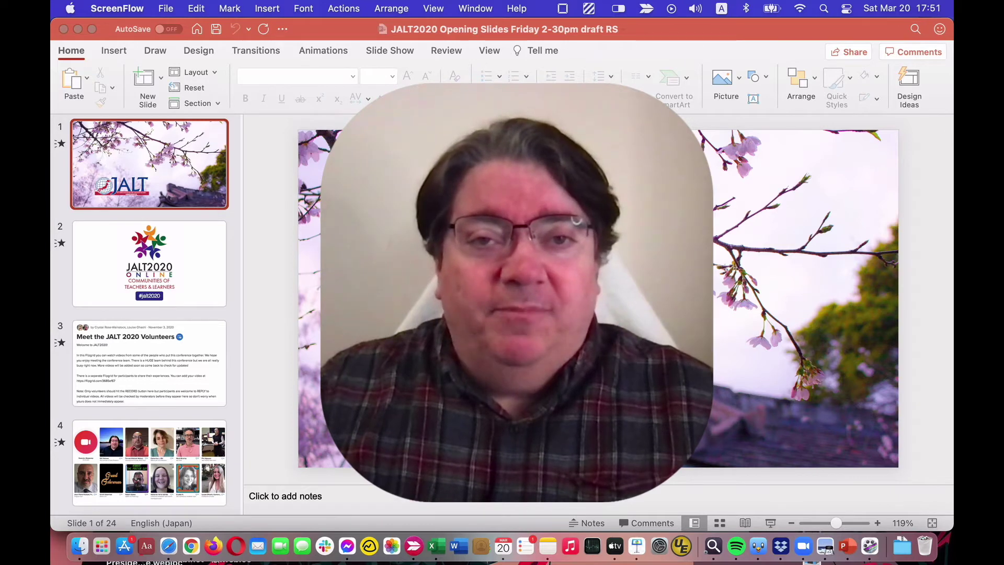
Set up the slide show to be browsed by an individual in a window
left_click(368, 55)
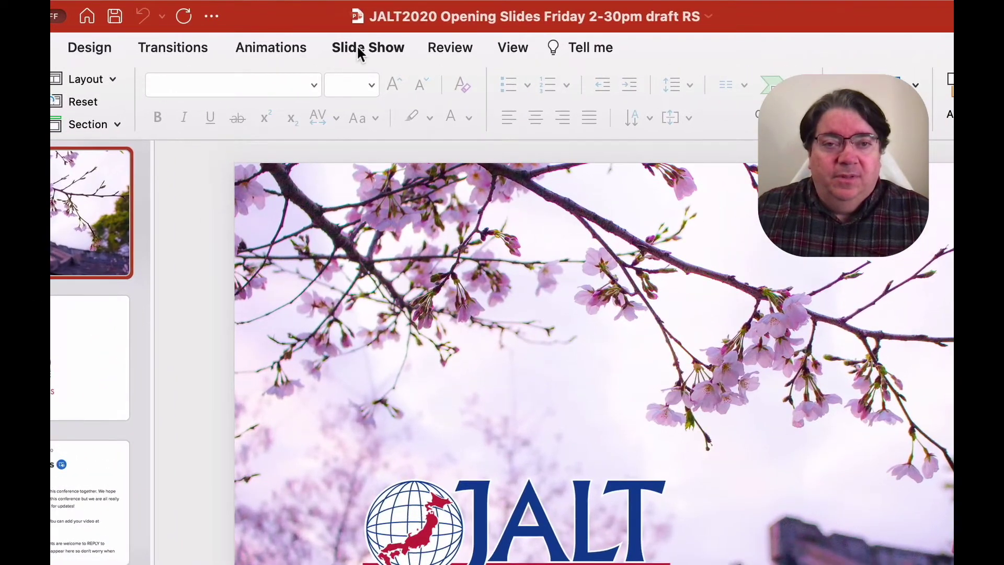
left_click(389, 52)
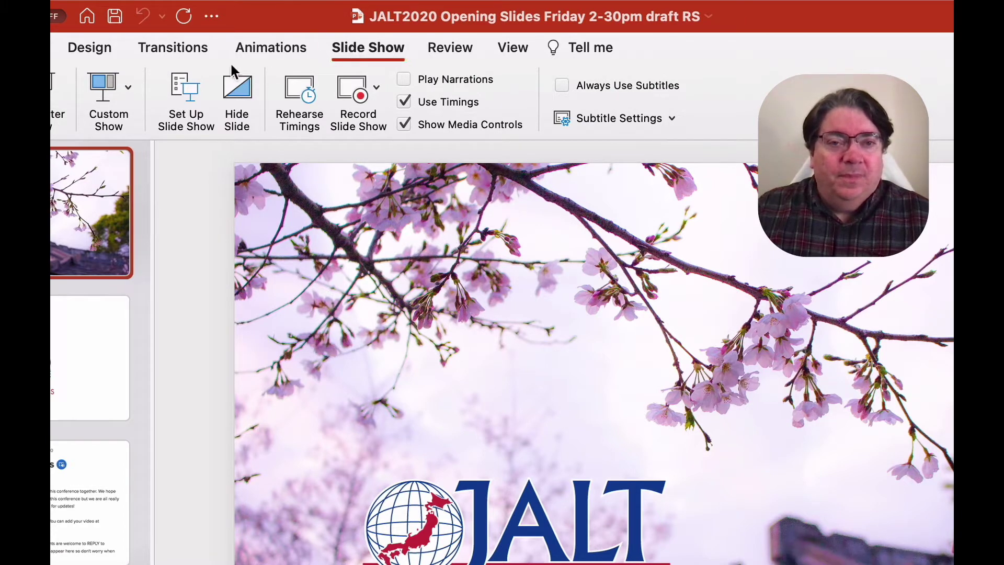
left_click(180, 89)
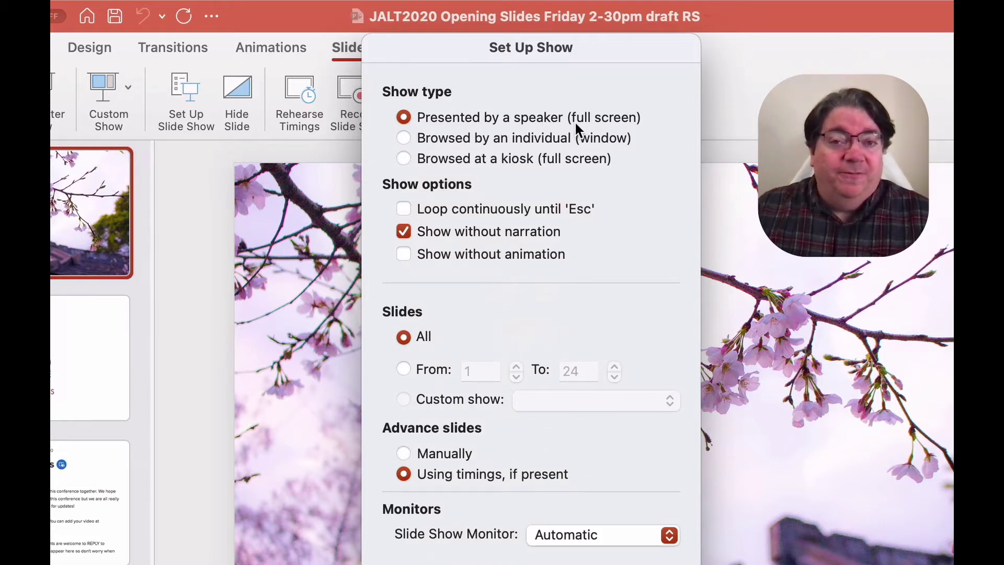
left_click(434, 137)
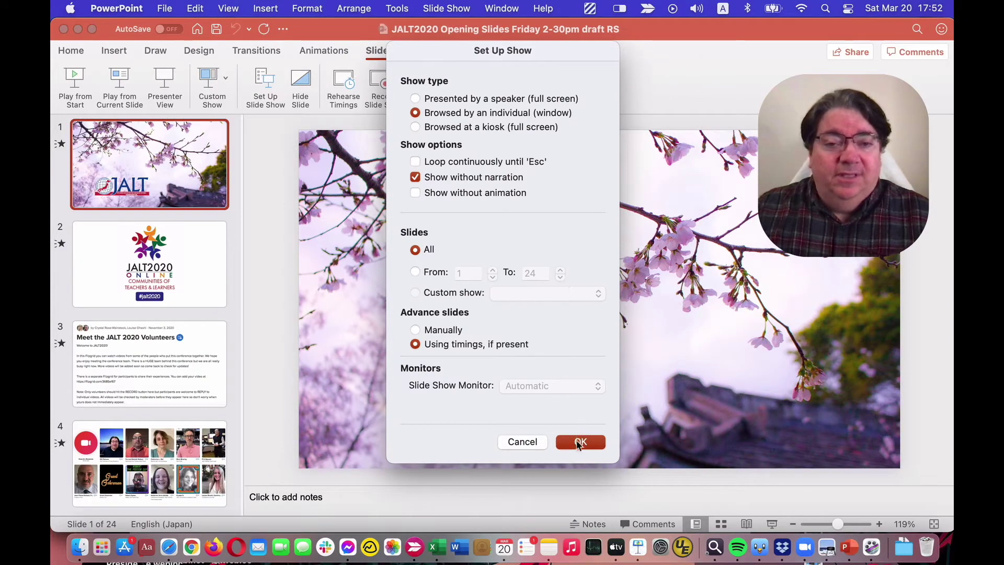
left_click(579, 443)
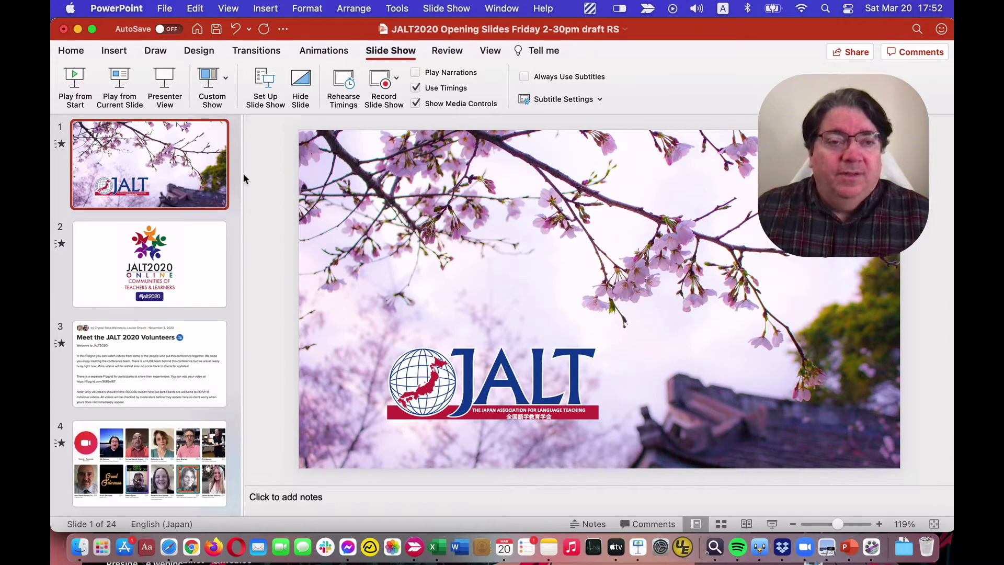
Play the slide show from the start, then shrink its window and move it clear of the screen edges
left_click(74, 85)
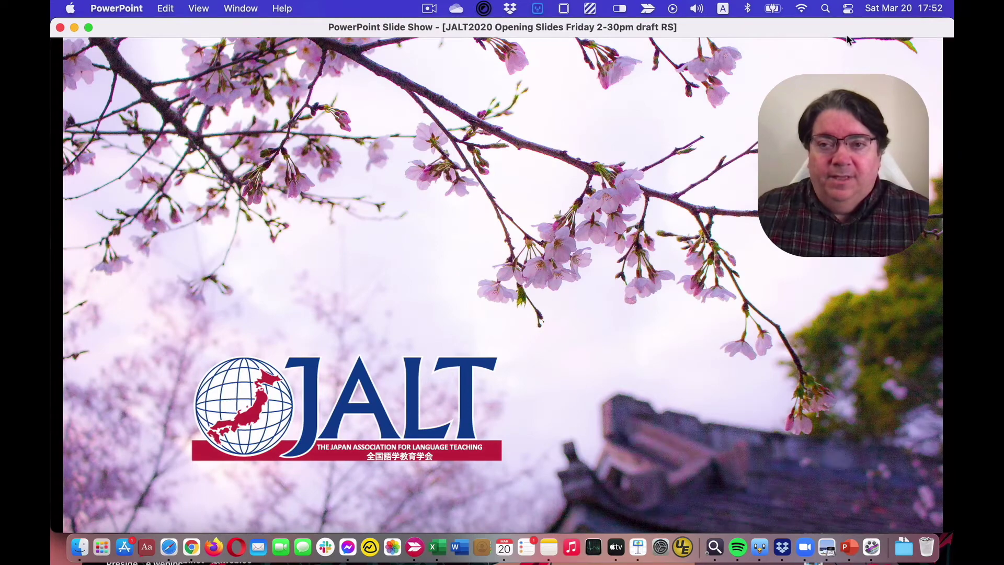
left_click_drag(840, 32, 803, 38)
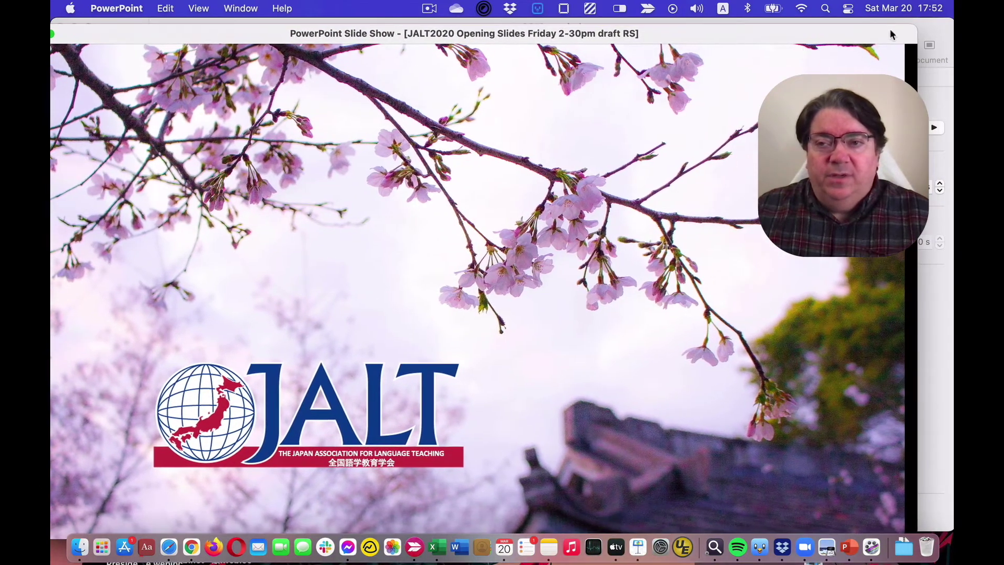
left_click_drag(915, 26, 689, 143)
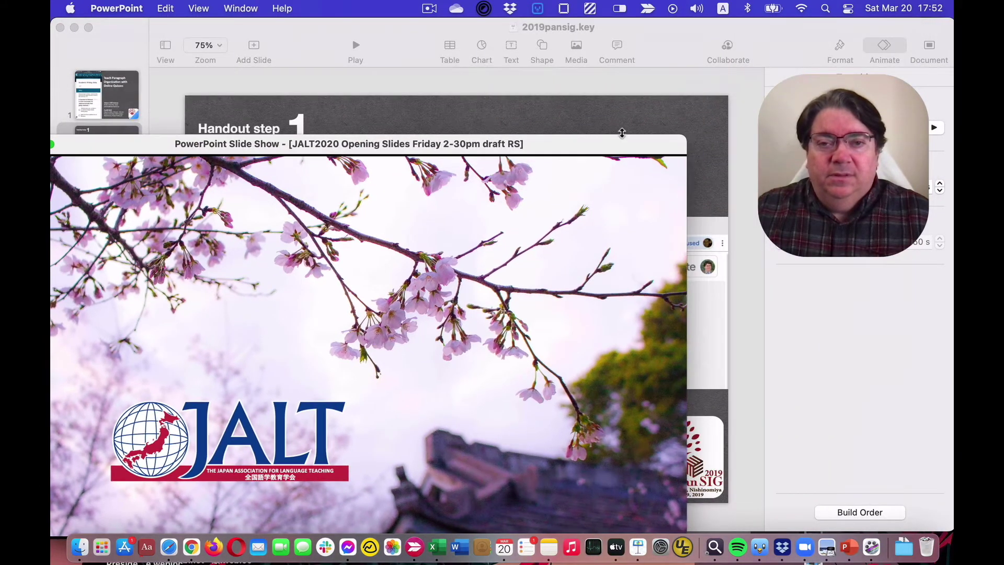
left_click_drag(583, 139, 645, 52)
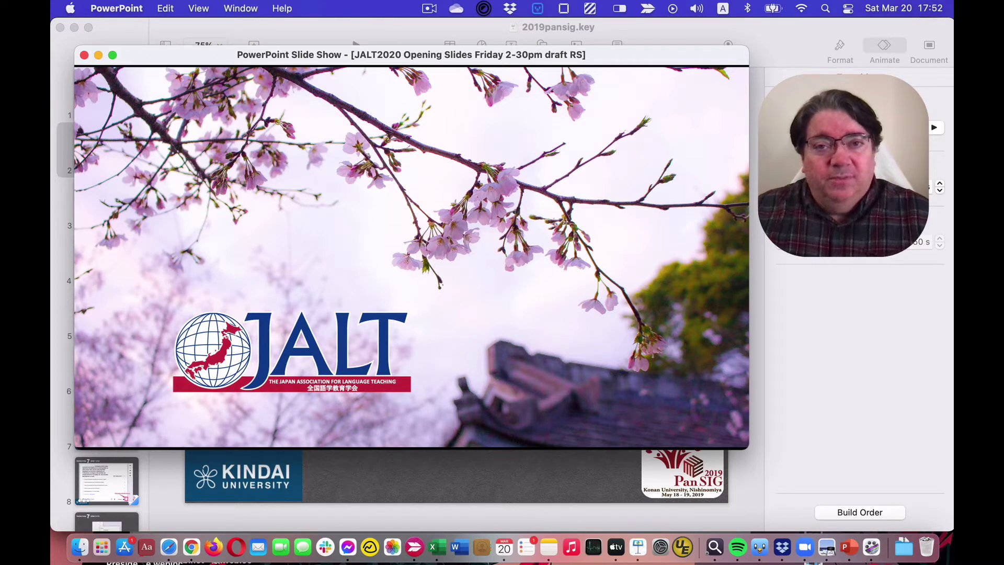
Advance the windowed show to the Meet the JALT 2020 Volunteers slide, then close the presentation without saving changes
key("Right")
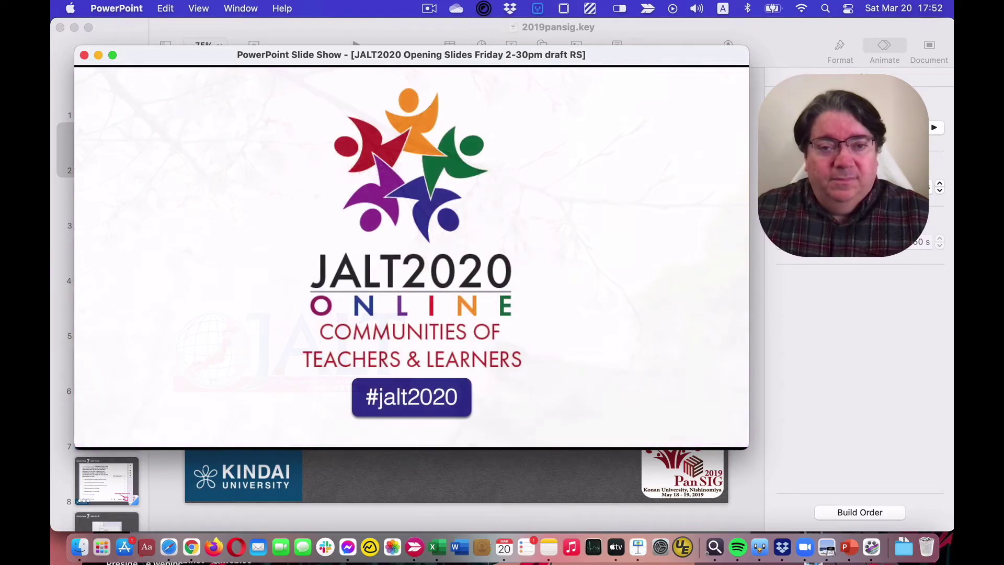
key("Right")
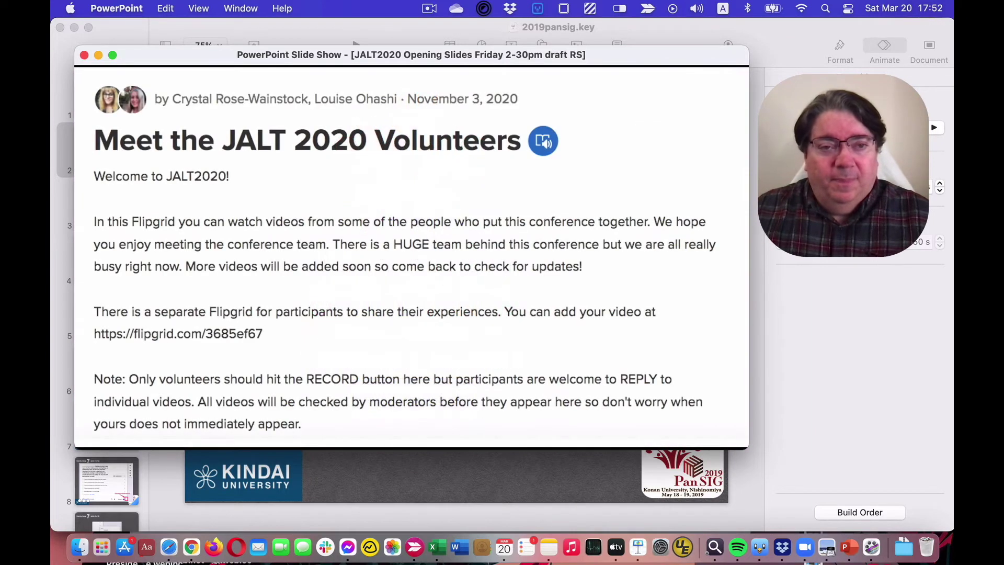
left_click(85, 55)
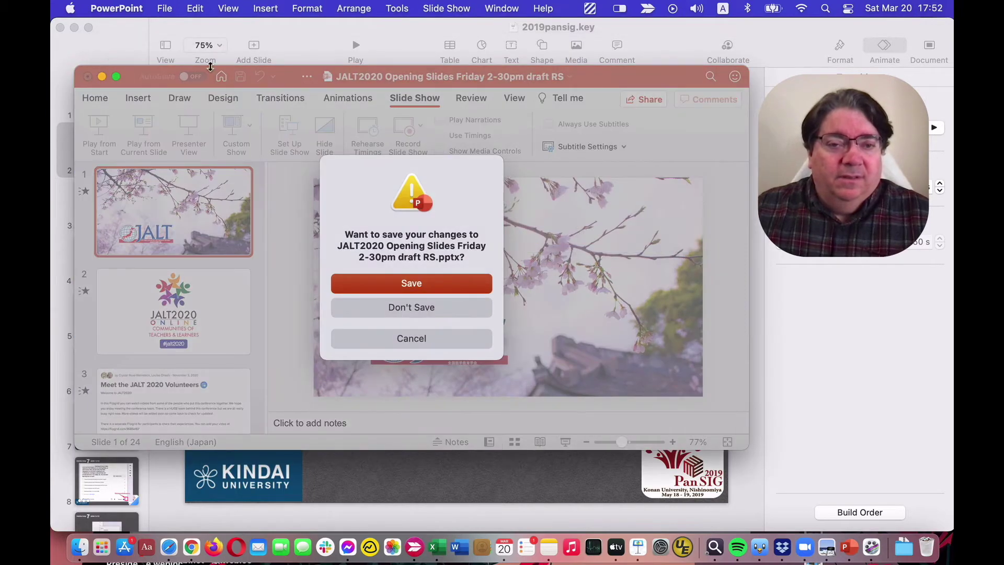
left_click(412, 308)
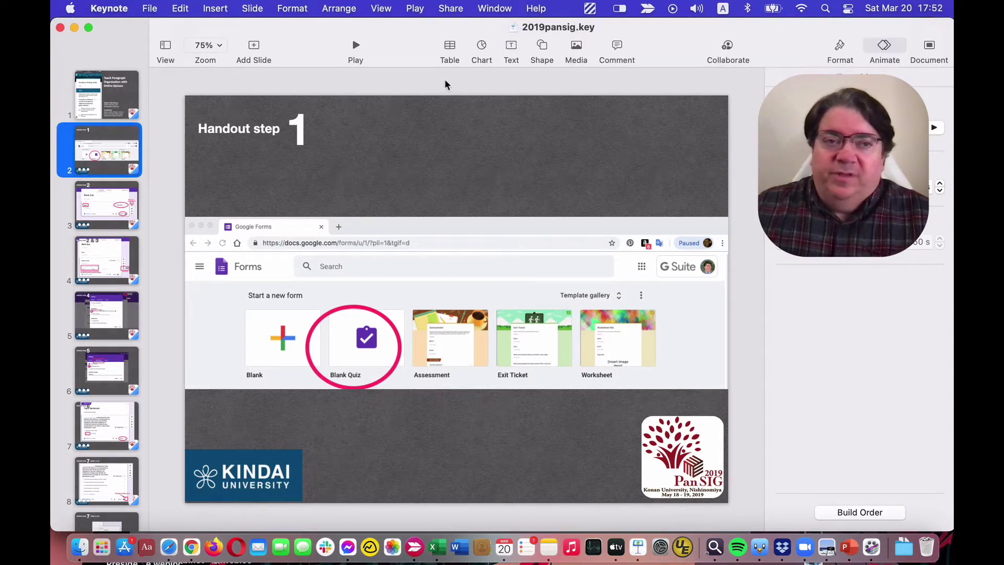
Set the slide size of the 2019pansig.key presentation in Keynote to Widescreen (16:9)
left_click(419, 85)
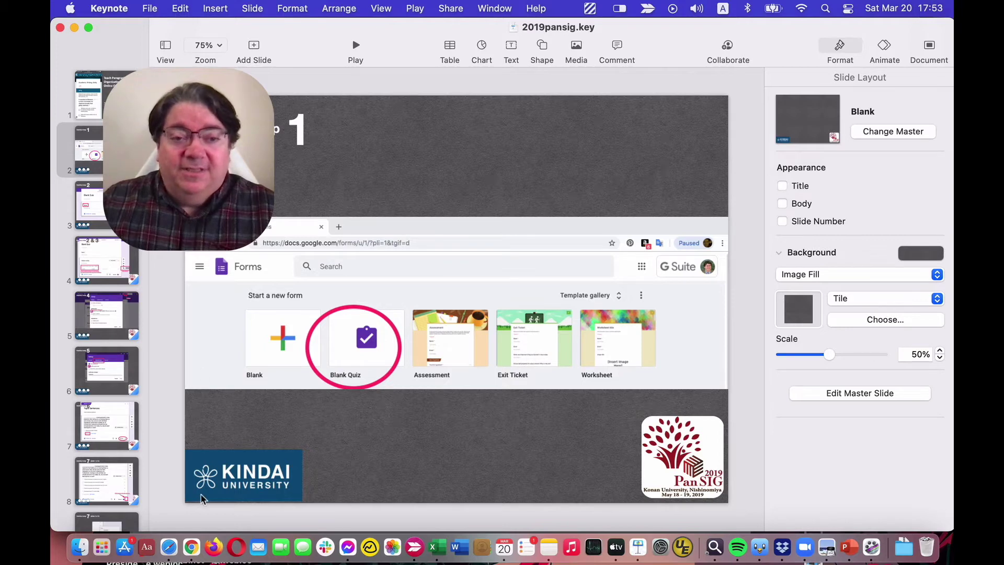
left_click(648, 182)
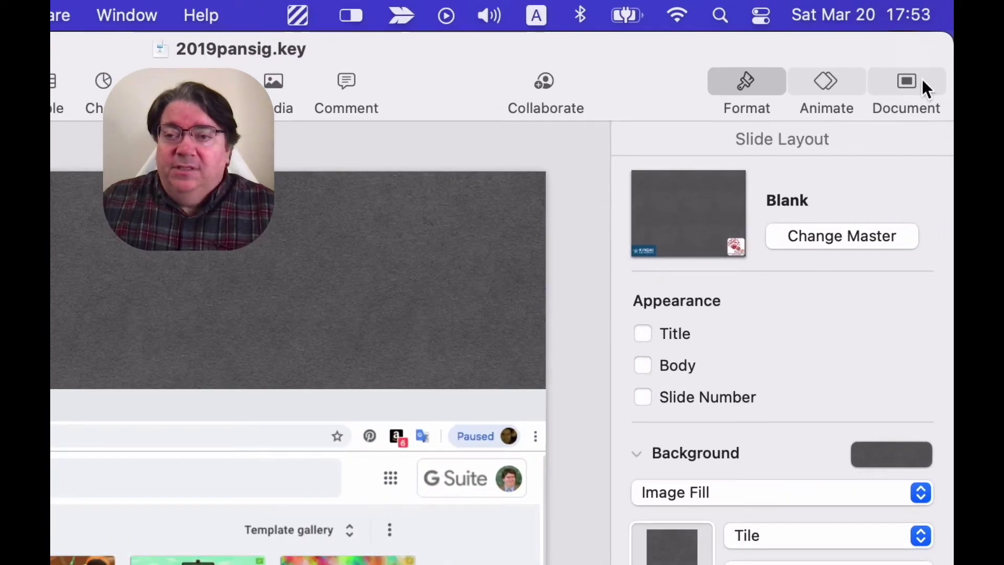
left_click(917, 82)
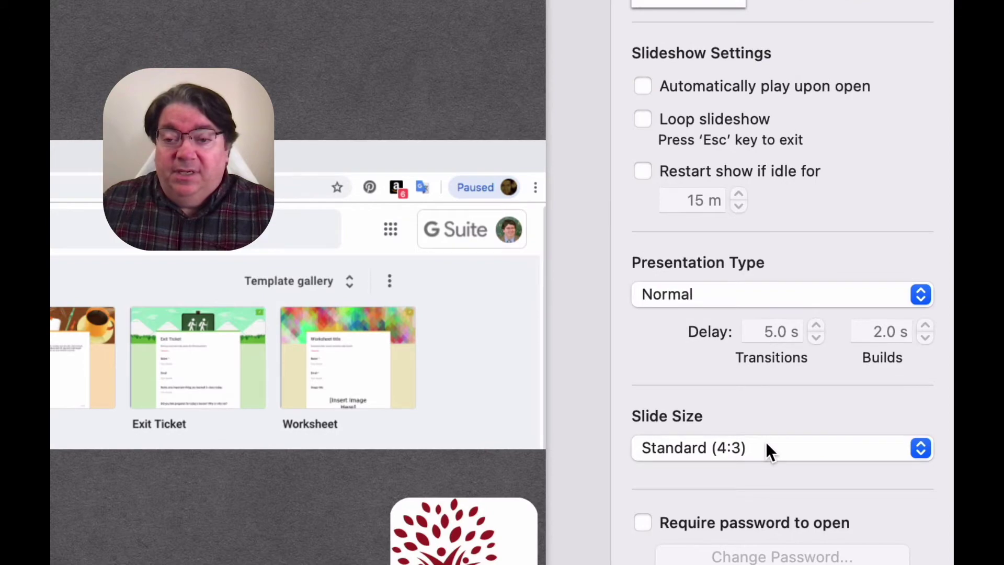
left_click(767, 444)
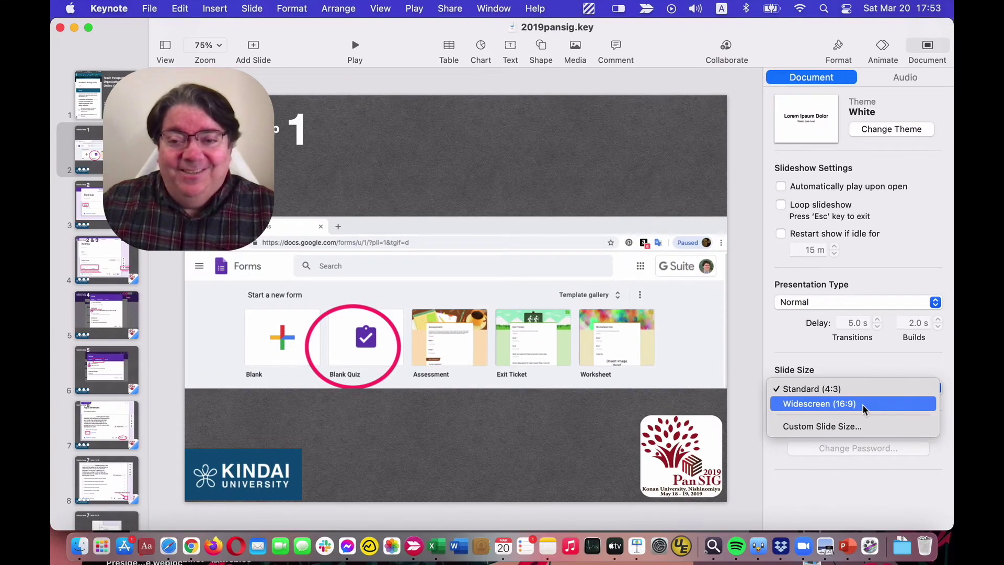
left_click(863, 403)
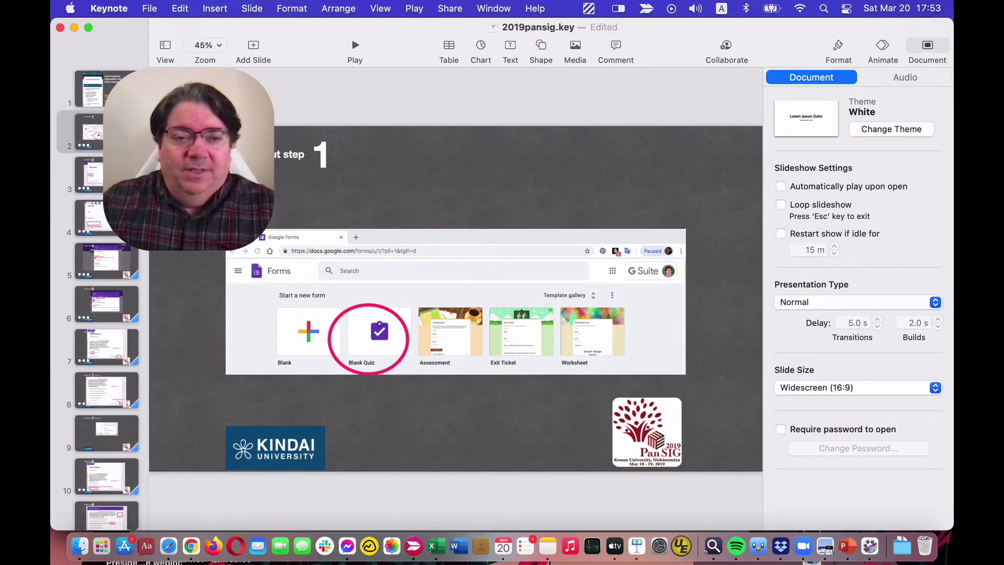
Check how the content of slides 3 to 10 fits the widescreen format, then return to the title slide
left_click(105, 172)
left_click(113, 233)
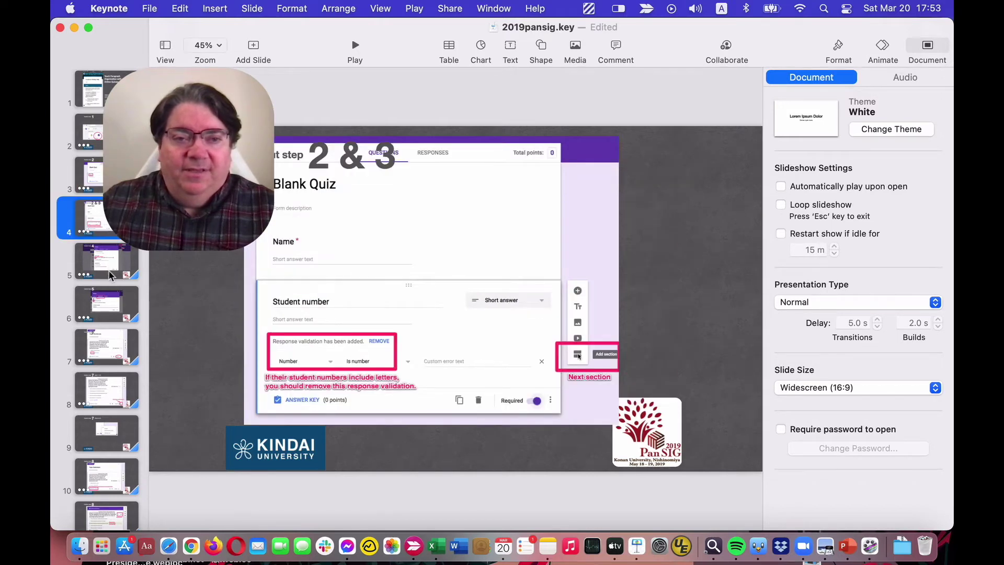
left_click(108, 270)
left_click(105, 381)
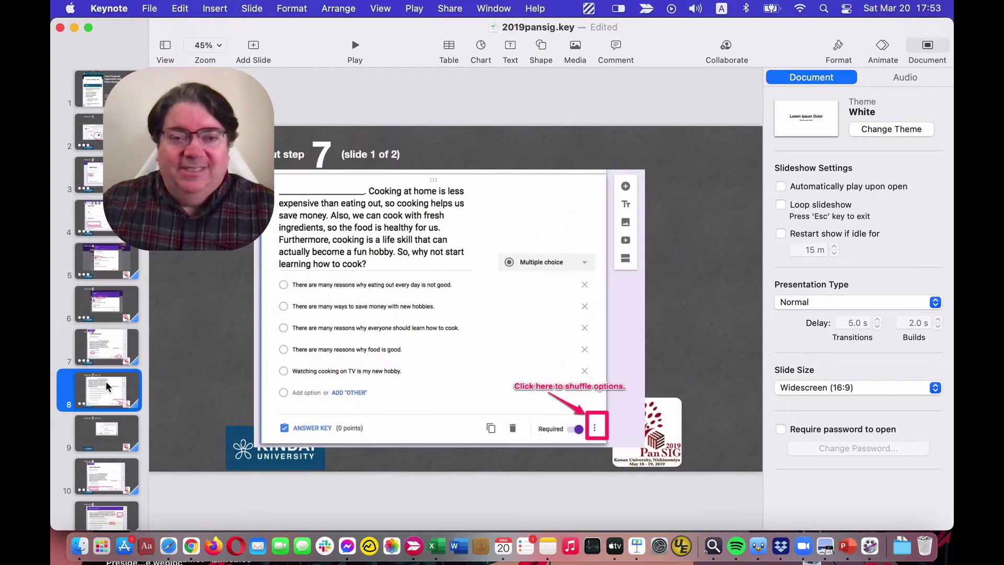
left_click(104, 444)
left_click(103, 493)
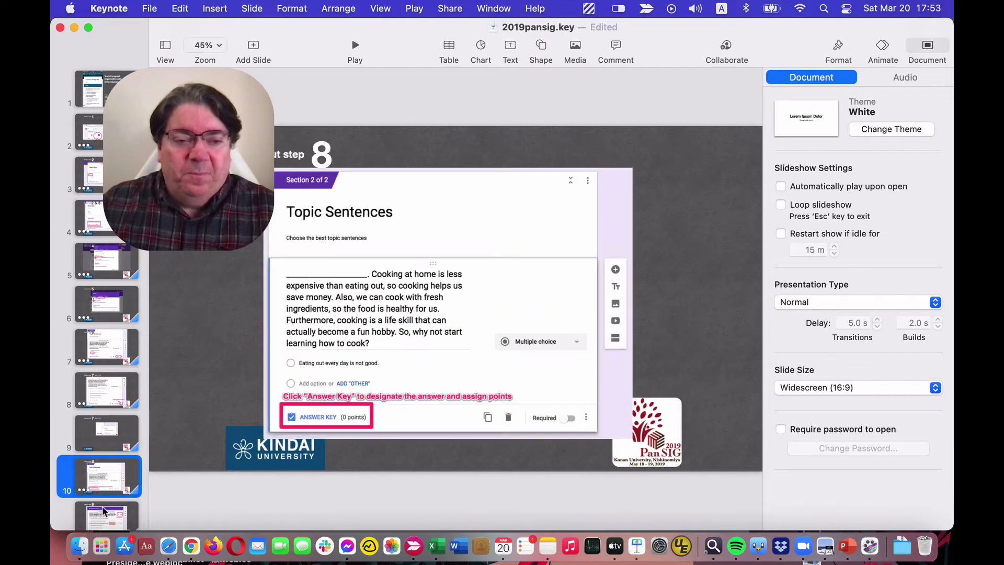
key("Home")
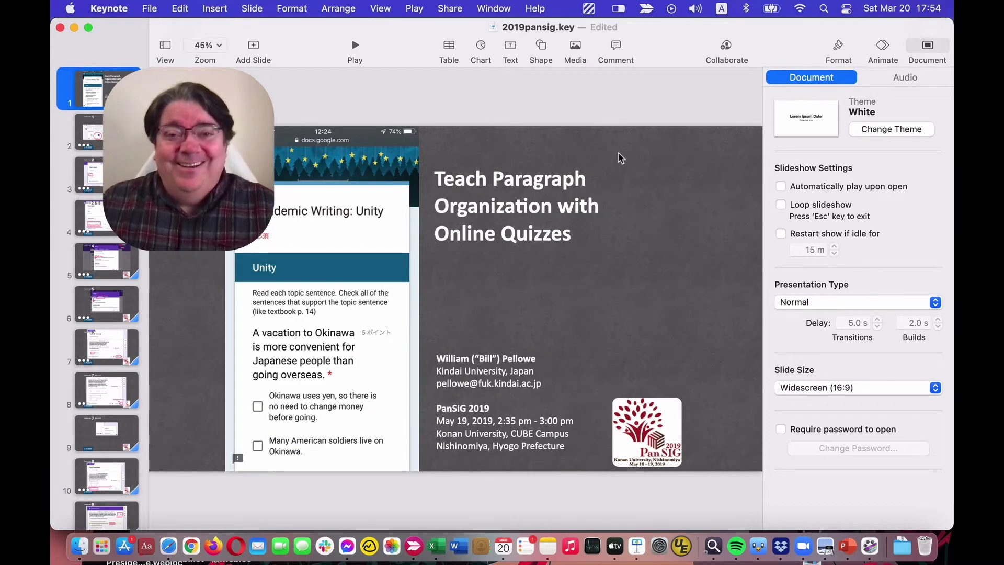
Play the Keynote slideshow in a window, starting from the title slide
left_click(592, 95)
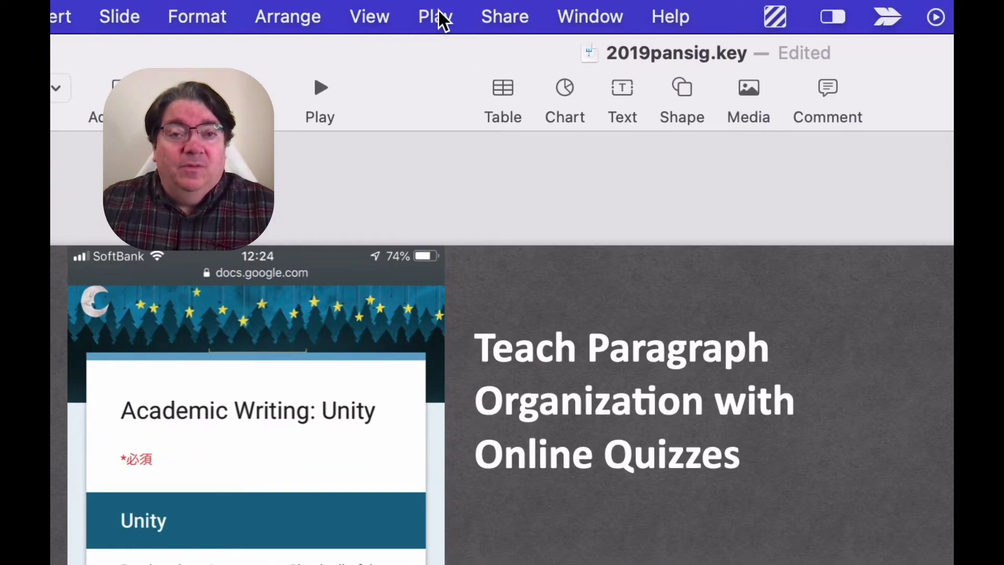
left_click(439, 15)
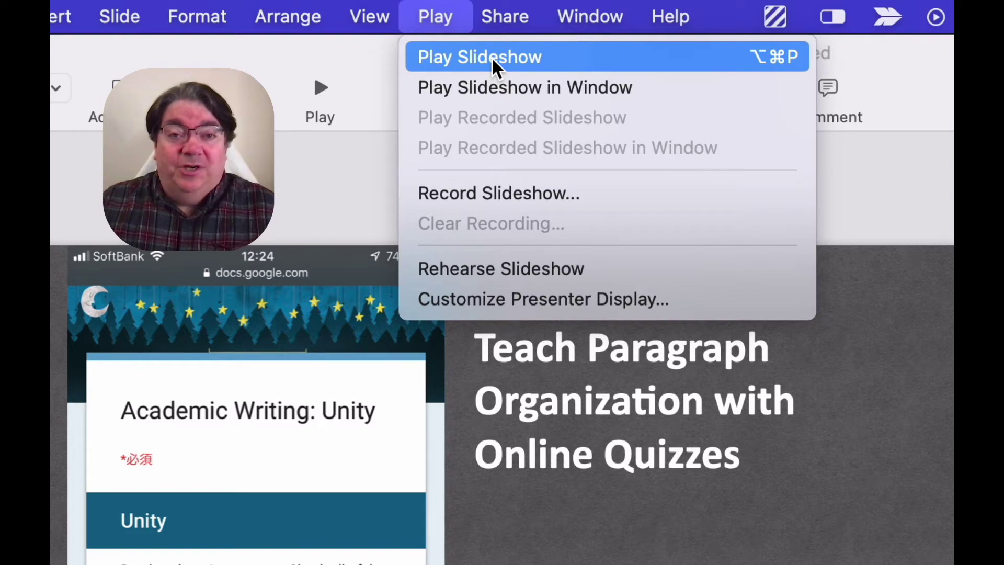
left_click(429, 2)
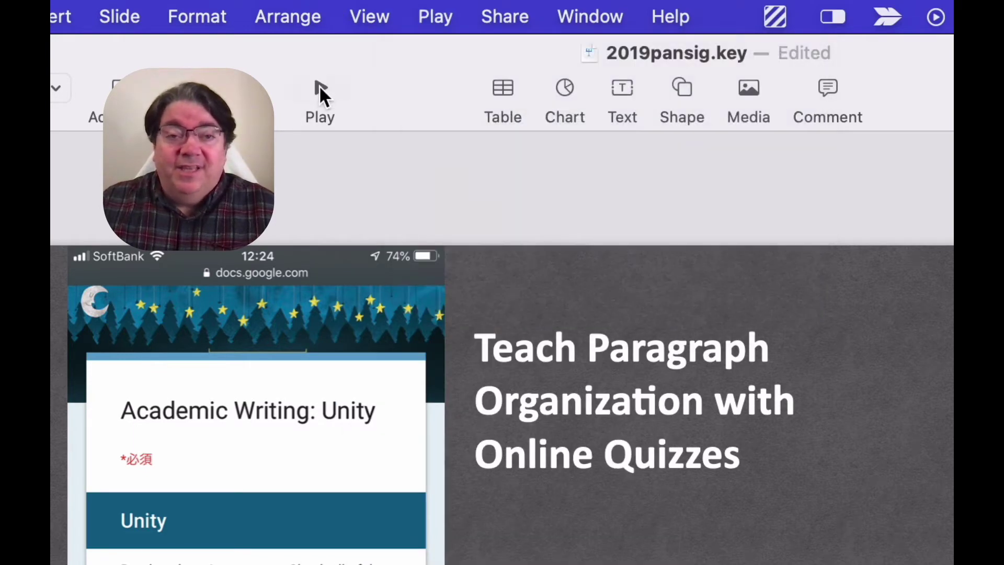
left_click(450, 14)
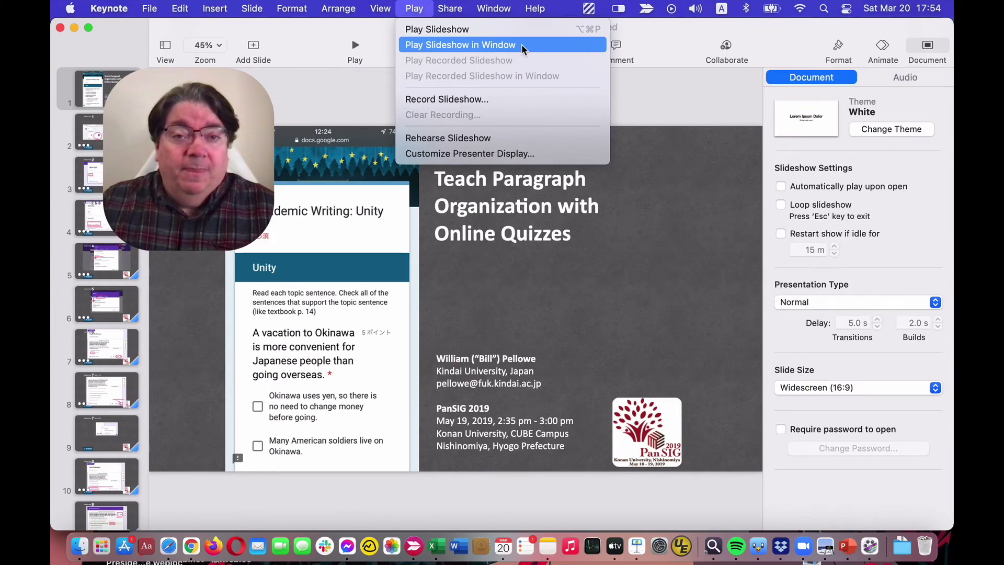
left_click(522, 44)
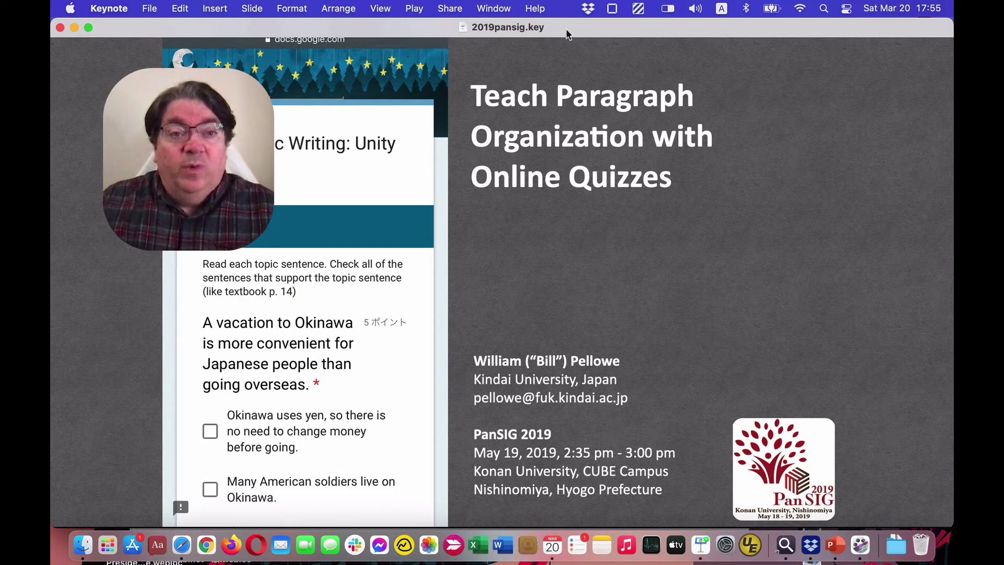
left_click_drag(566, 28, 571, 48)
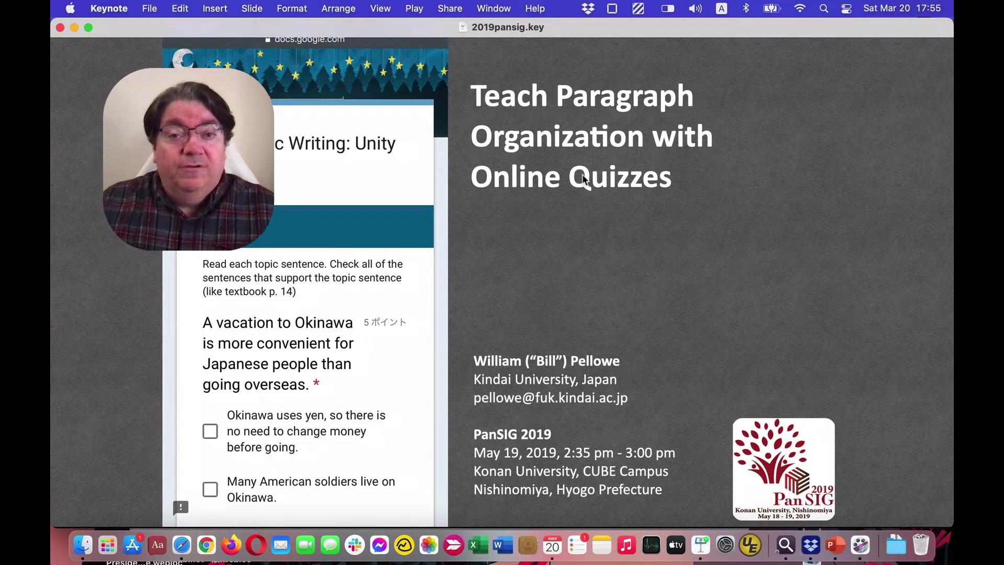
Advance the windowed slideshow past the Handout step 1 slide and through the Blank Quiz slide
key("Right")
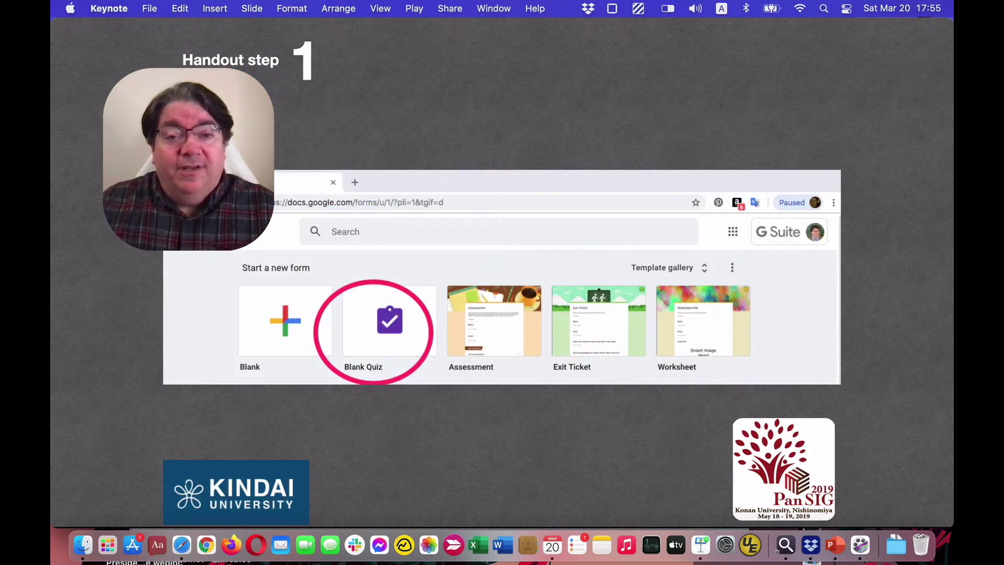
key("Right")
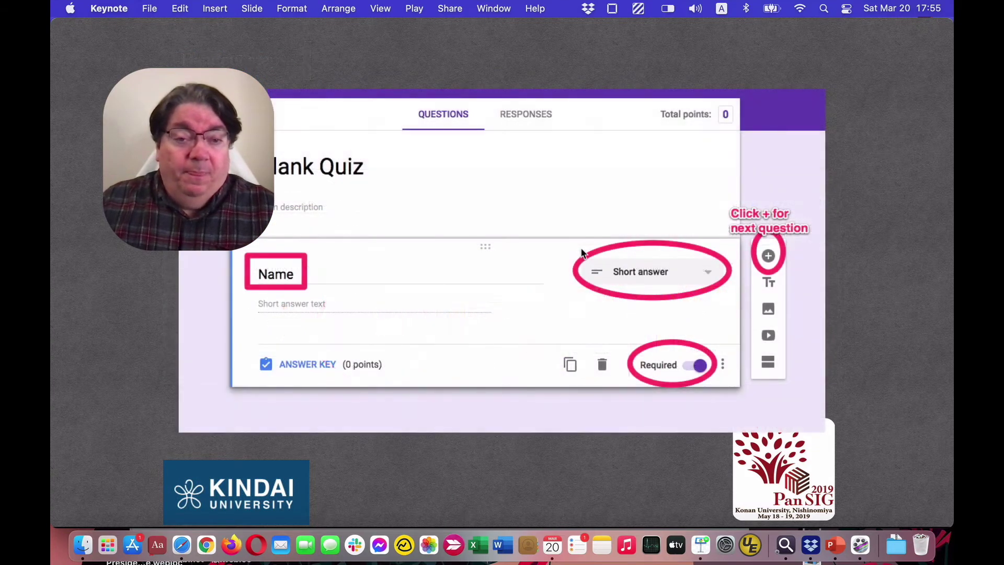
key("Right")
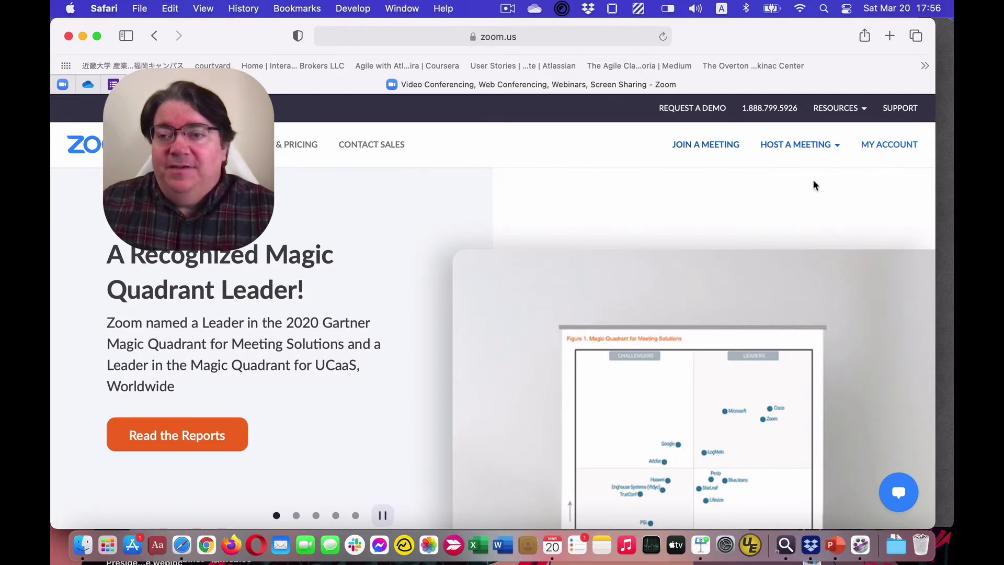
Host a new meeting from the Zoom account page in Safari, allow zoom.us.app to open, and unmute the microphone
left_click(881, 146)
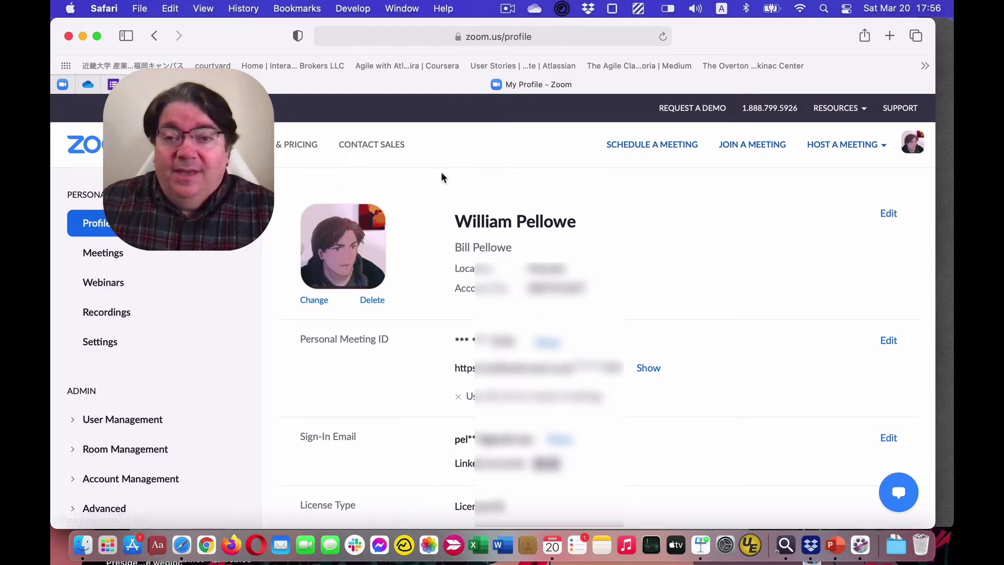
mouse_move(830, 150)
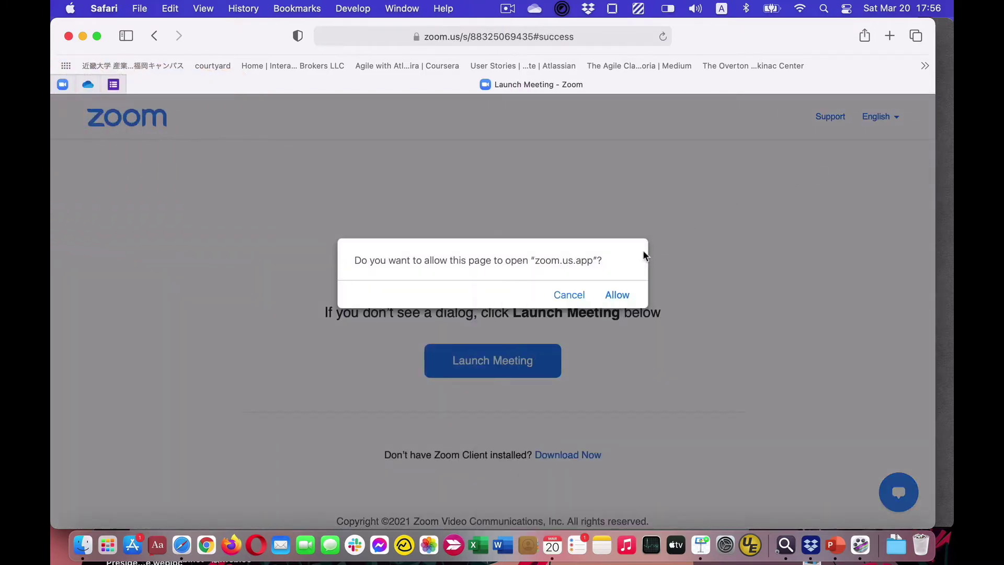
left_click(622, 295)
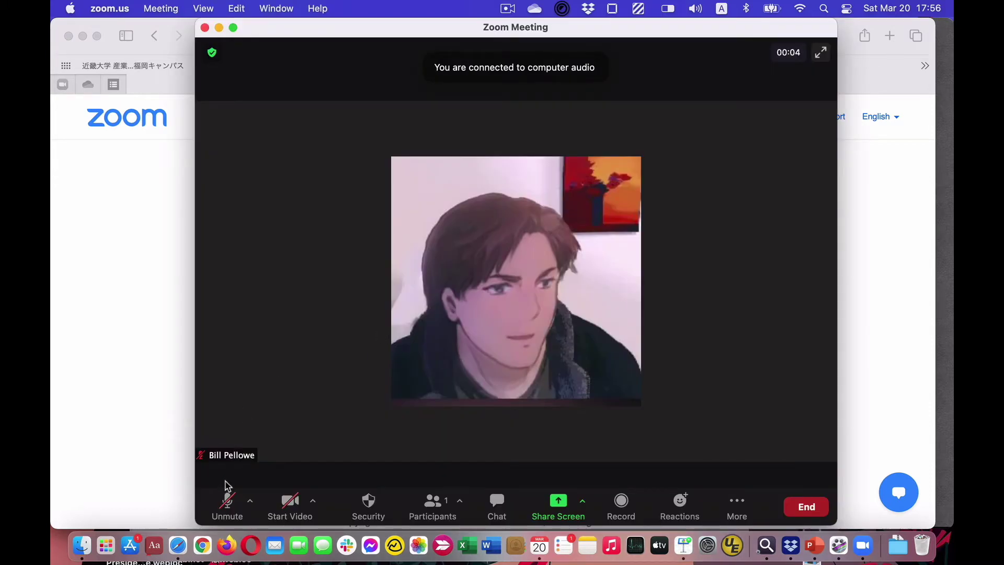
left_click(227, 502)
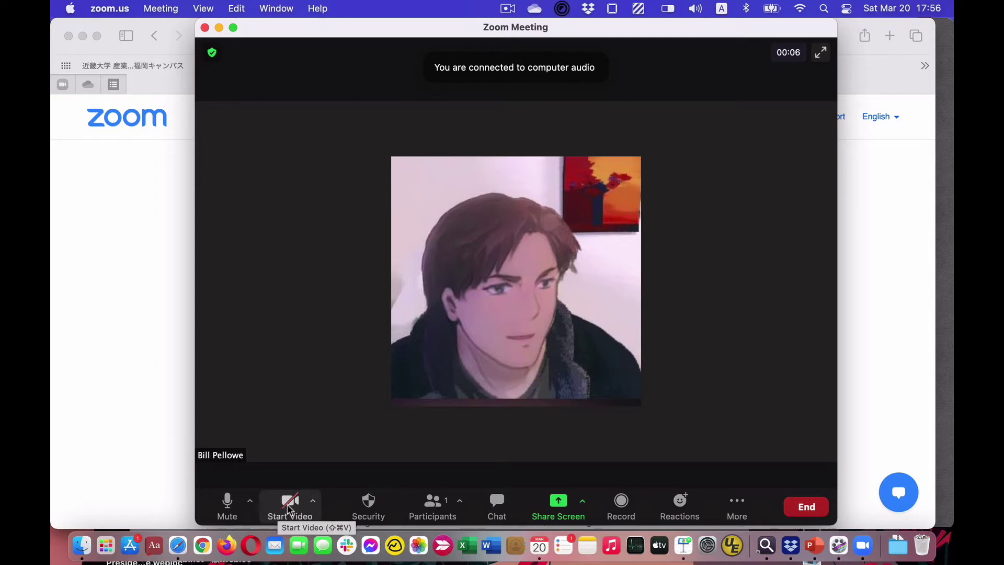
Turn on the camera in the Zoom meeting and share the Keynote window showing 2019pansig.key
left_click(289, 501)
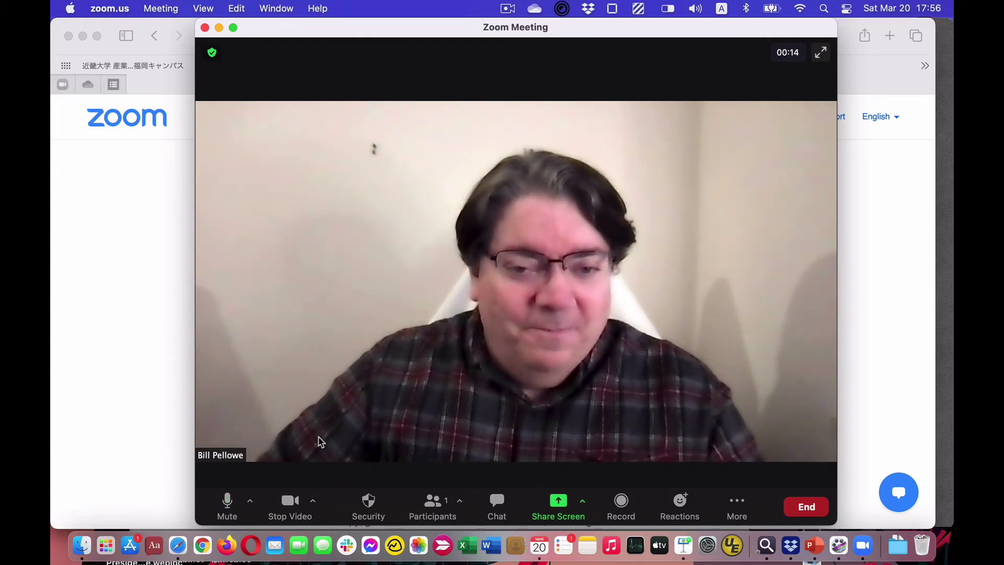
left_click(556, 503)
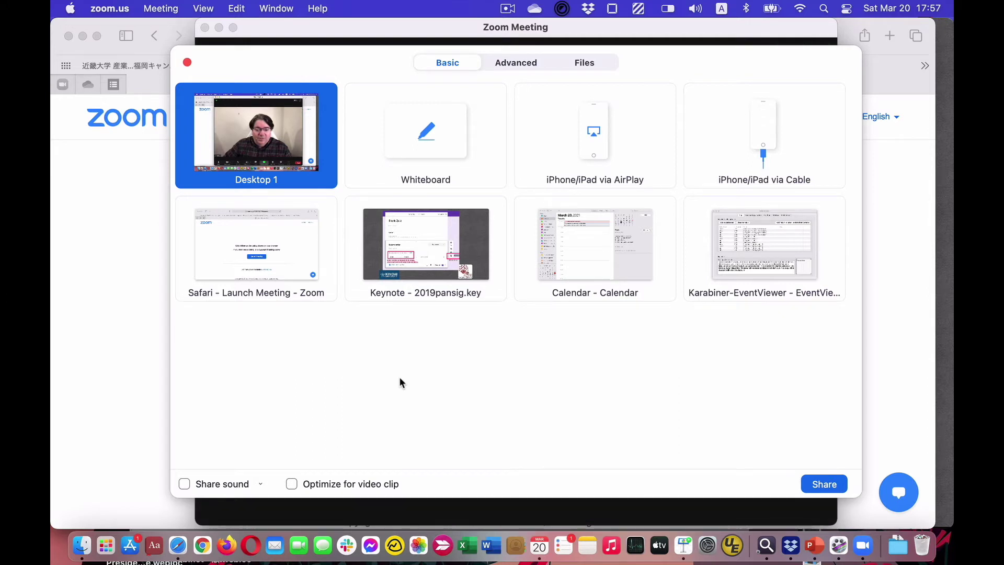
left_click(413, 246)
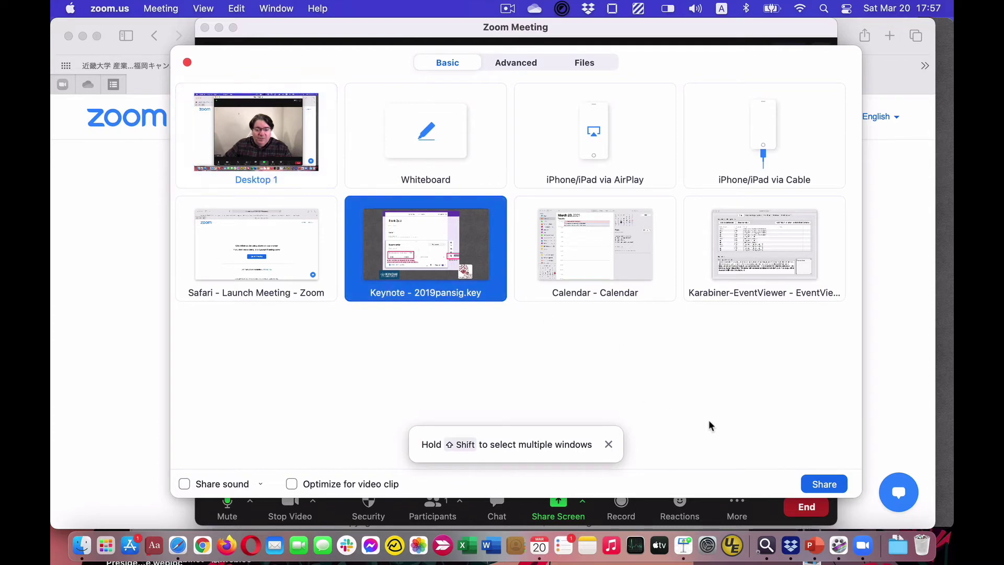
left_click(824, 484)
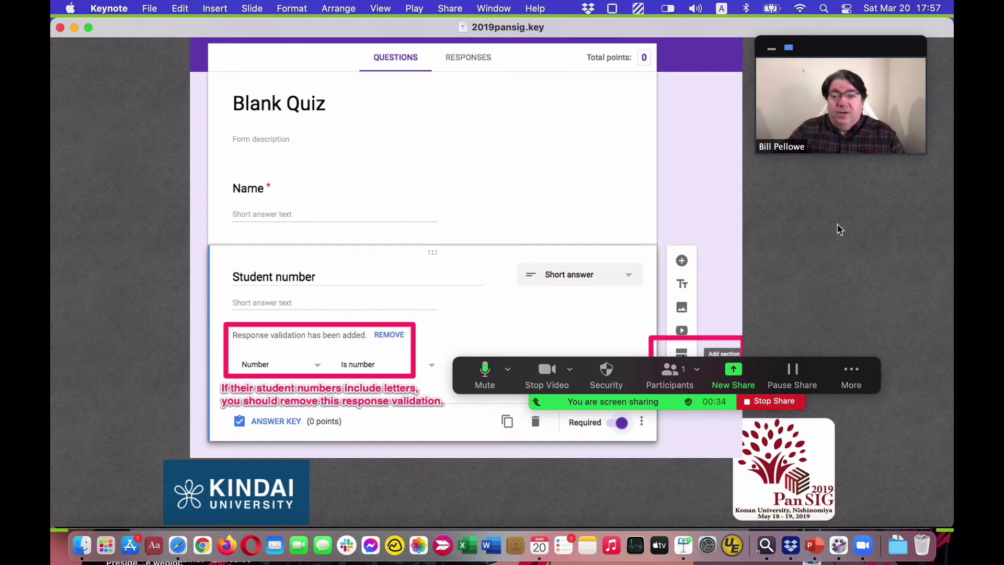
Record the meeting on this computer while the windowed Keynote slideshow is being shared
mouse_move(835, 108)
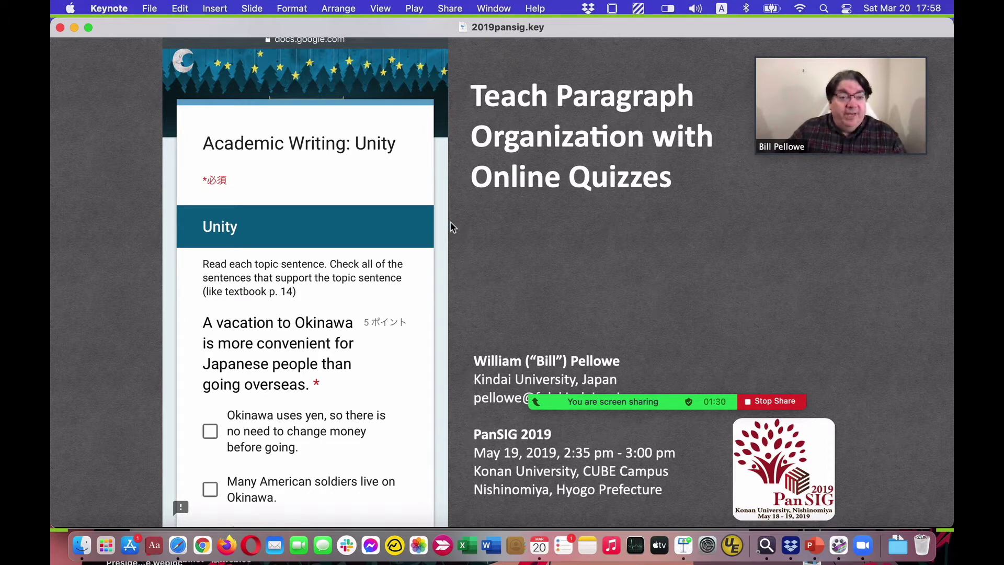
mouse_move(765, 396)
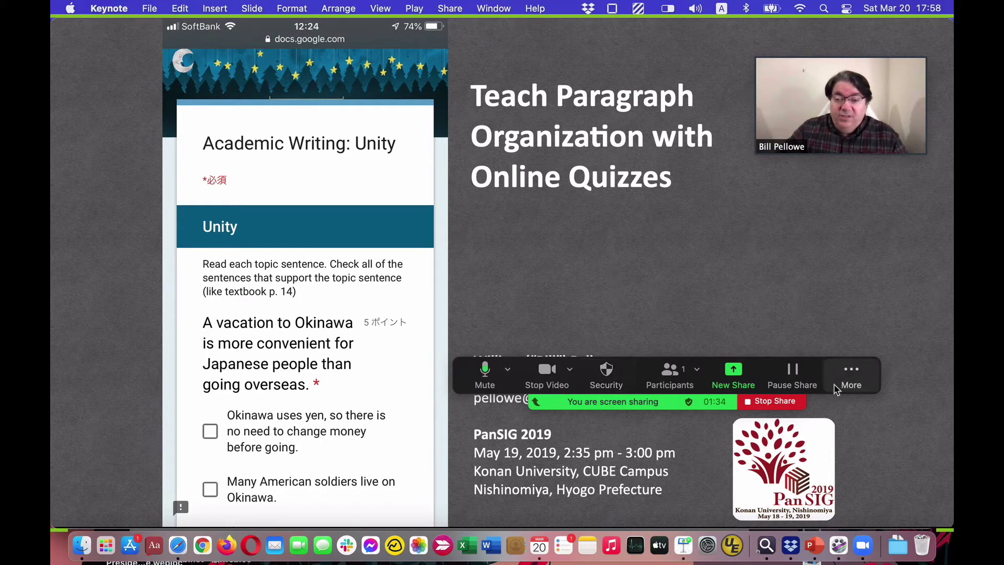
left_click(855, 375)
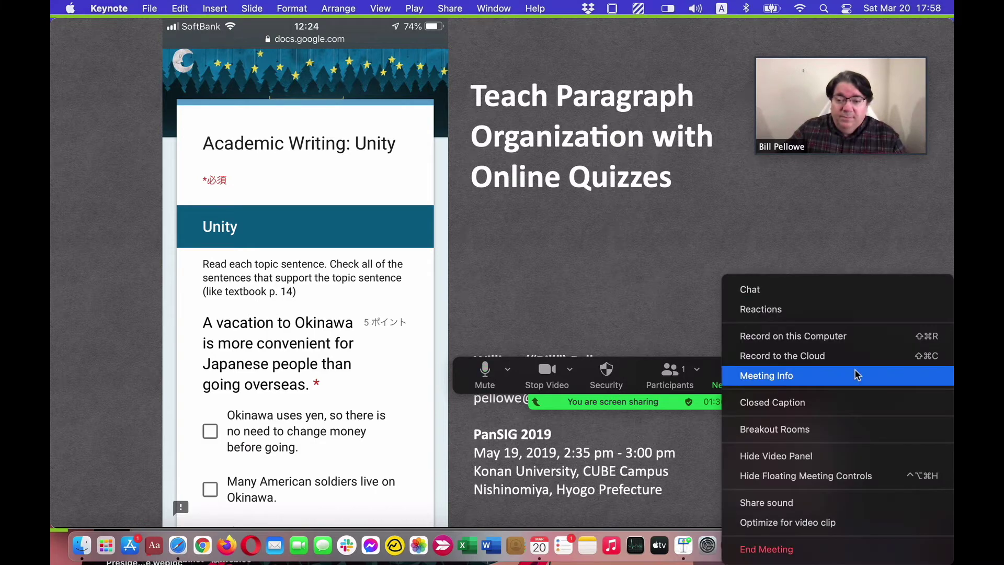
left_click(845, 339)
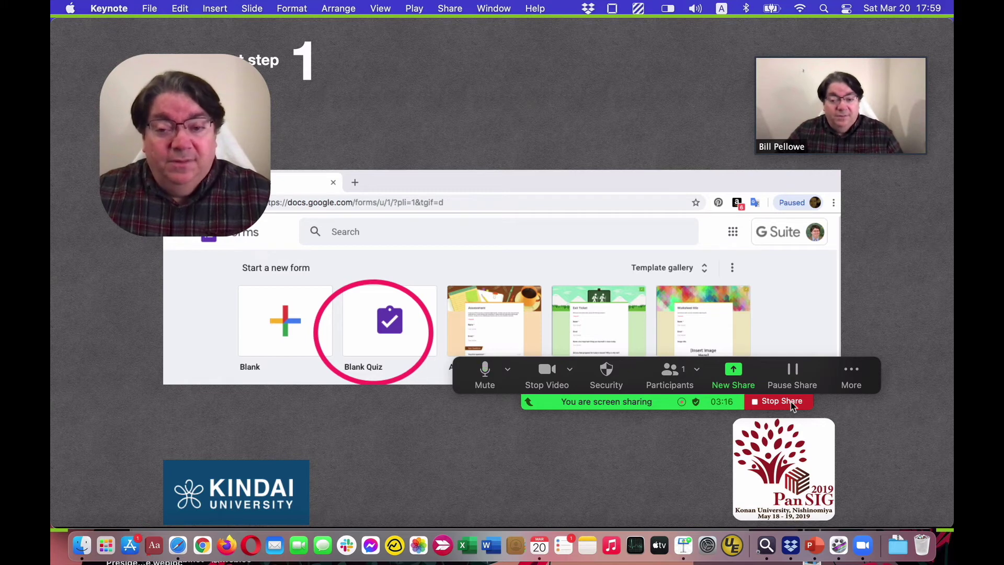
End the meeting for all participants and save the recording in the proposed folder under Documents/Zoom
left_click(853, 378)
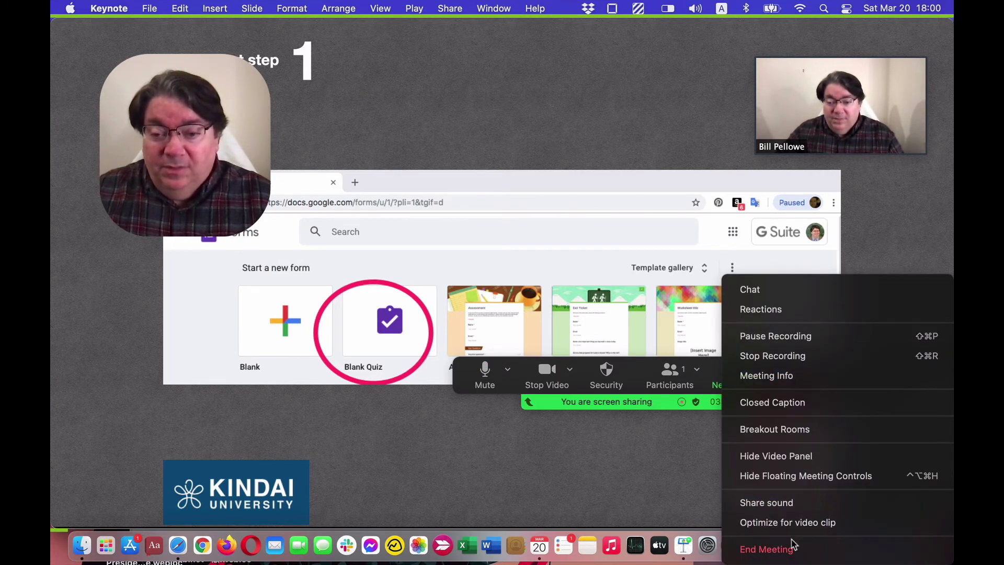
left_click(783, 552)
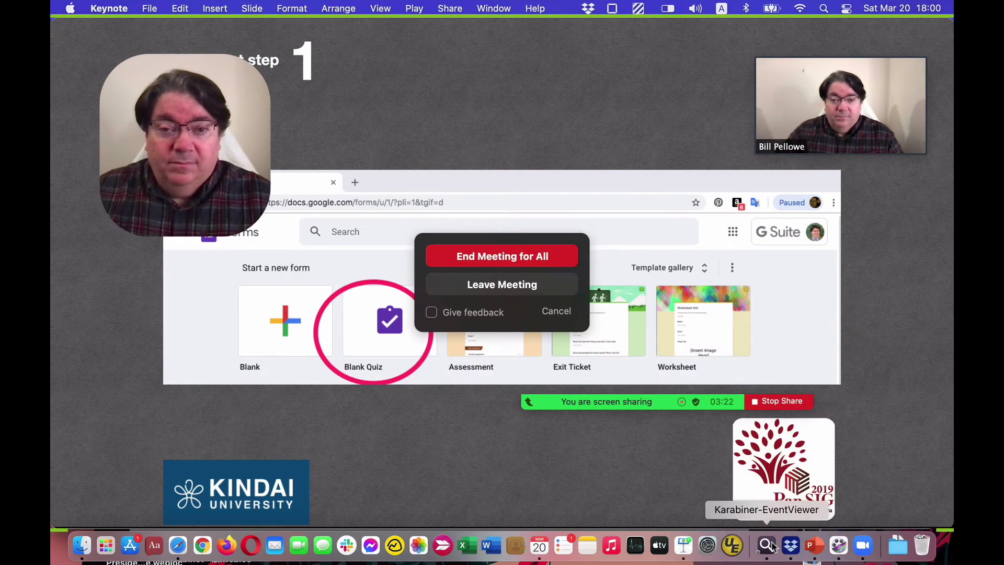
left_click(469, 267)
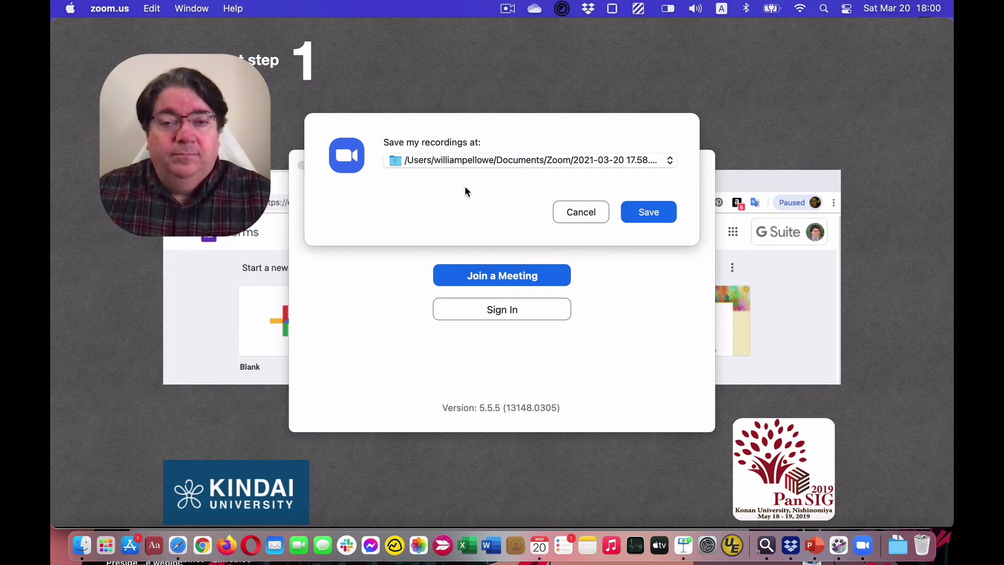
left_click(642, 214)
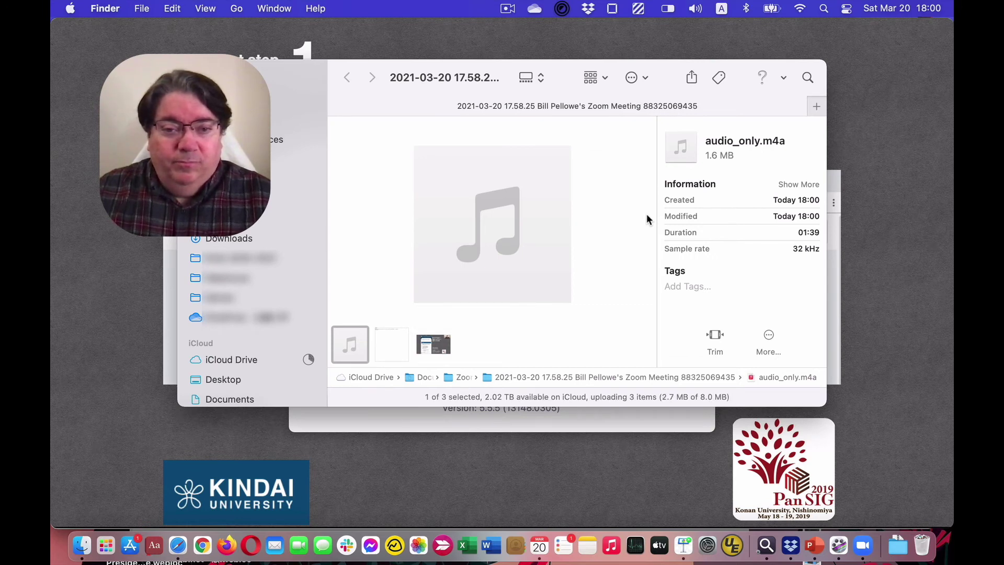
Preview the recorded video zoom_0.mp4 in Finder, playing about 19 seconds of it before pausing
left_click(429, 345)
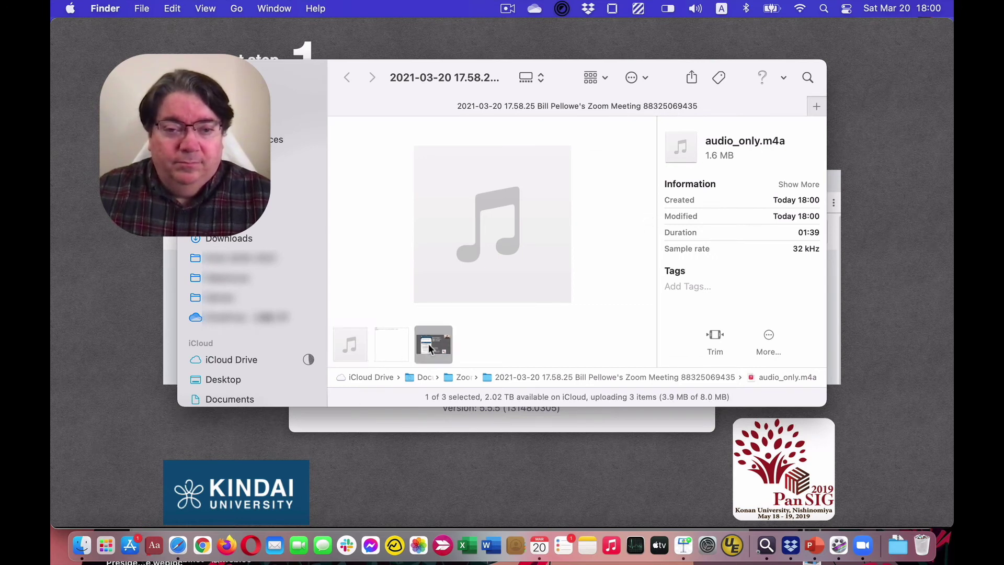
mouse_move(471, 249)
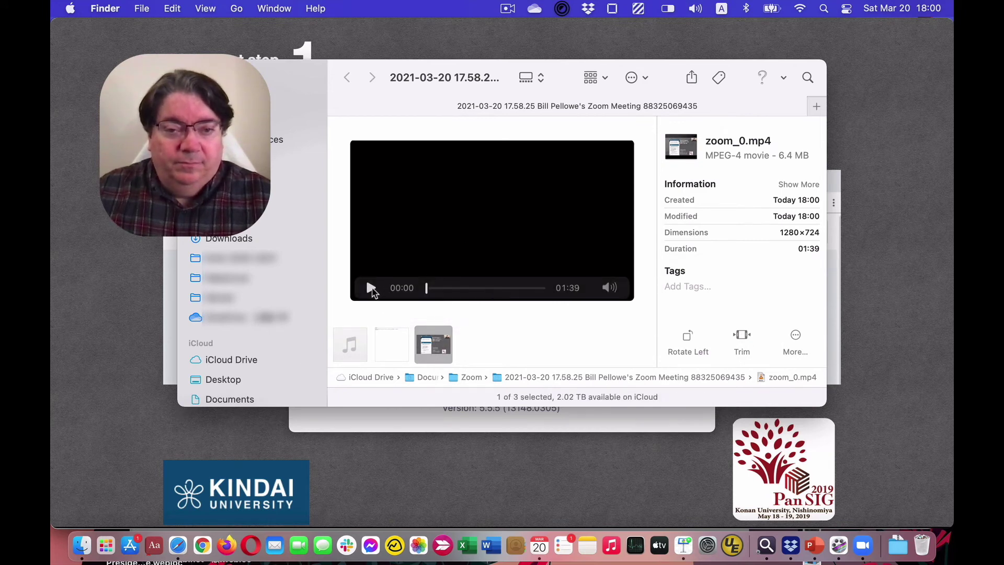
left_click(371, 288)
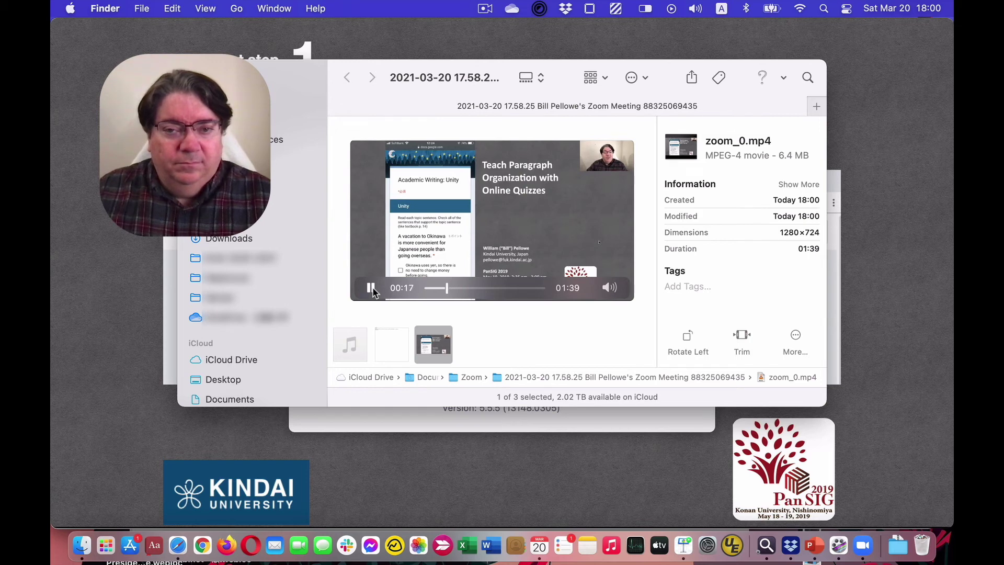
left_click(371, 288)
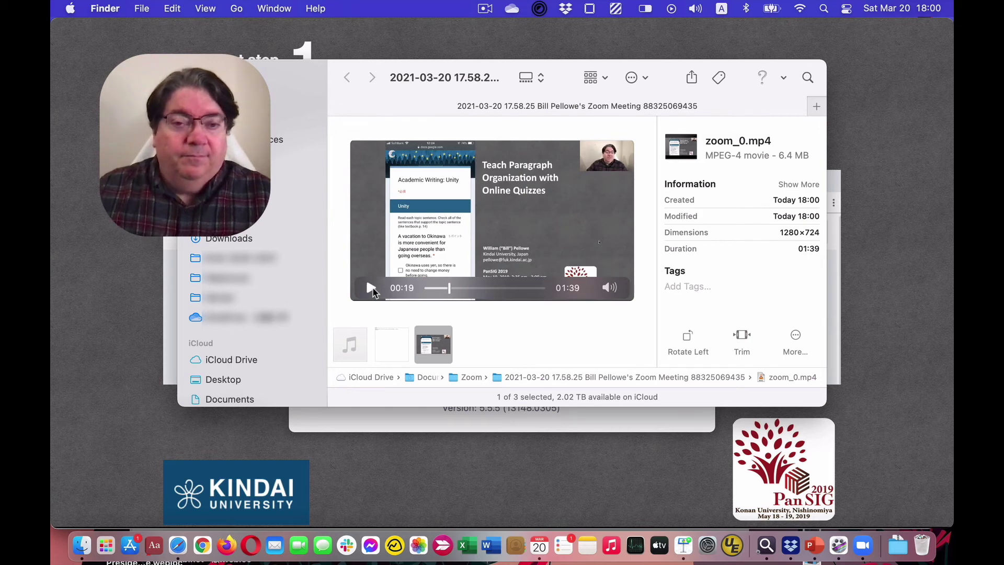